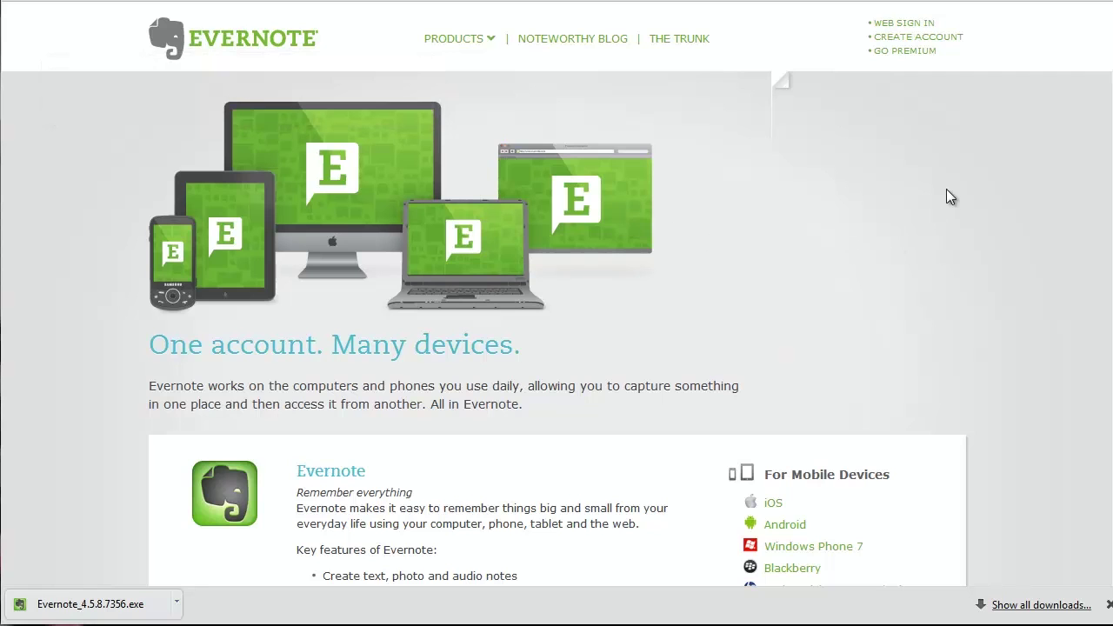
- Scroll the download page to show the For Mobile Devices and For Computers links
{"action": "scroll", "coordinate": [945, 189], "scroll_direction": "down", "scroll_amount": 5}
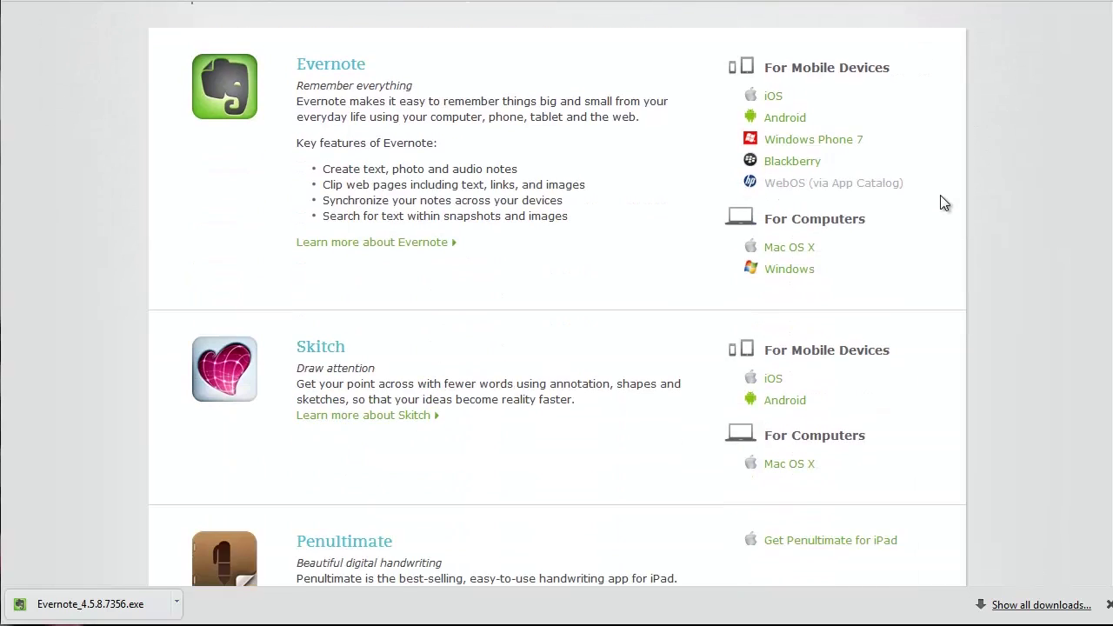
{"action": "scroll", "coordinate": [941, 198], "scroll_direction": "up", "scroll_amount": 2}
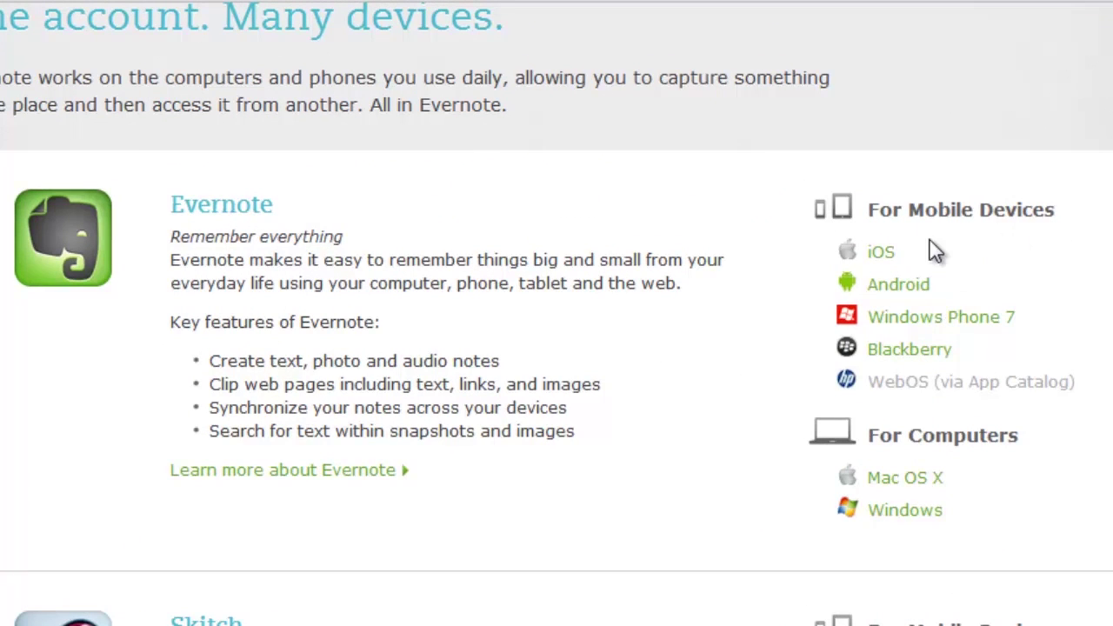
- Open the iOS link's iTunes Preview Evernote listing in a new tab and scroll through it
{"action": "right_click", "coordinate": [880, 252]}
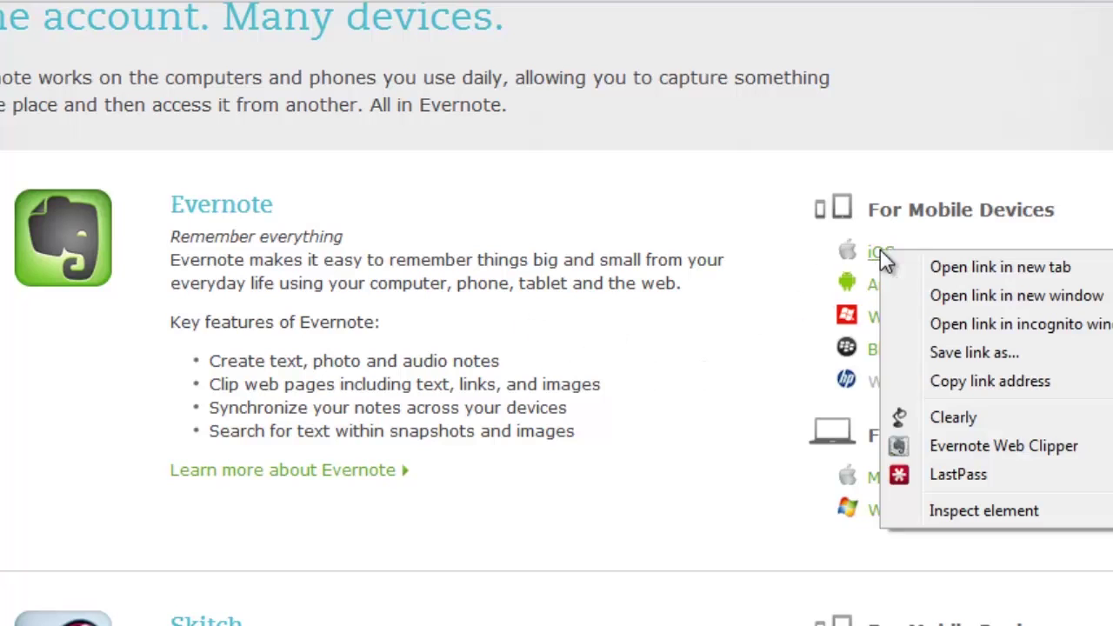
{"action": "left_click", "coordinate": [964, 280]}
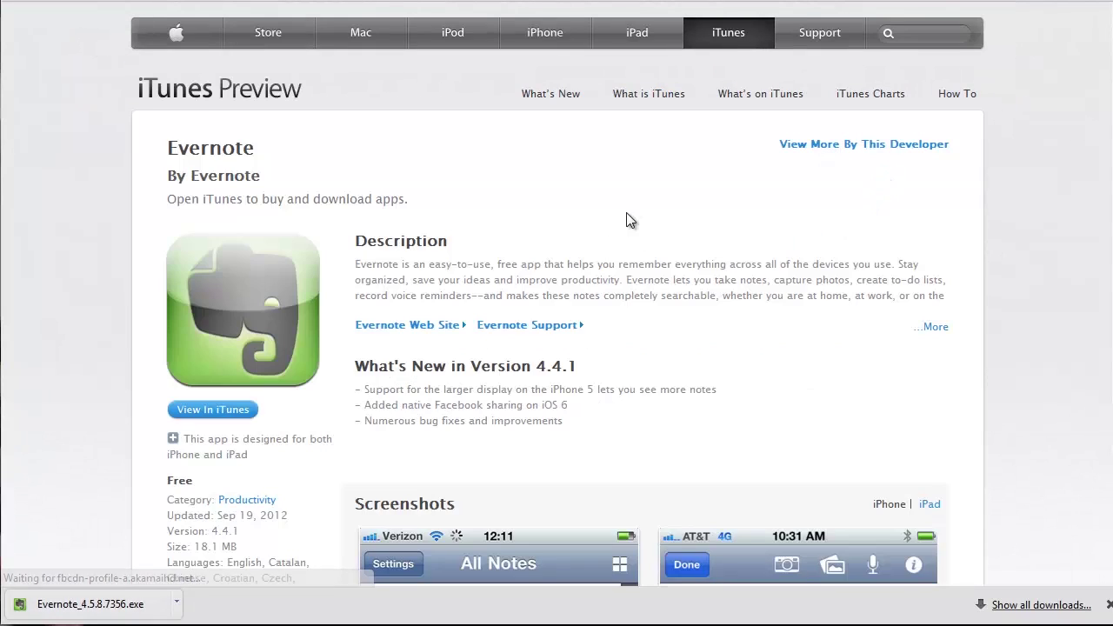
{"action": "scroll", "coordinate": [644, 253], "scroll_direction": "down", "scroll_amount": 1}
{"action": "scroll", "coordinate": [644, 254], "scroll_direction": "down", "scroll_amount": 2}
{"action": "scroll", "coordinate": [644, 257], "scroll_direction": "up", "scroll_amount": 3}
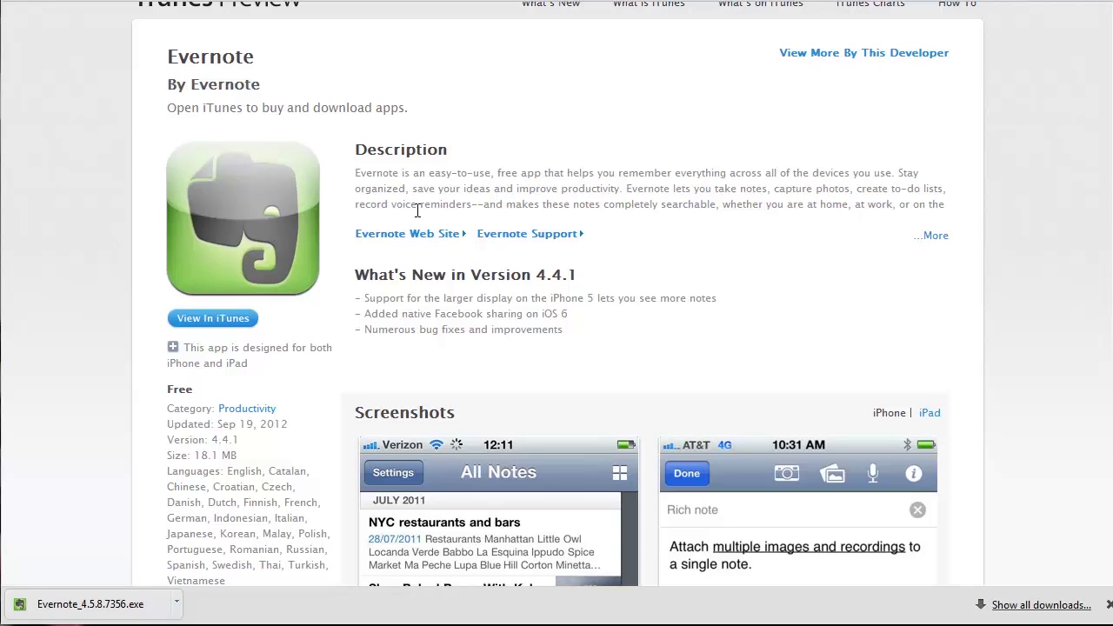
{"action": "scroll", "coordinate": [646, 268], "scroll_direction": "down", "scroll_amount": 1}
{"action": "scroll", "coordinate": [646, 271], "scroll_direction": "up", "scroll_amount": 2}
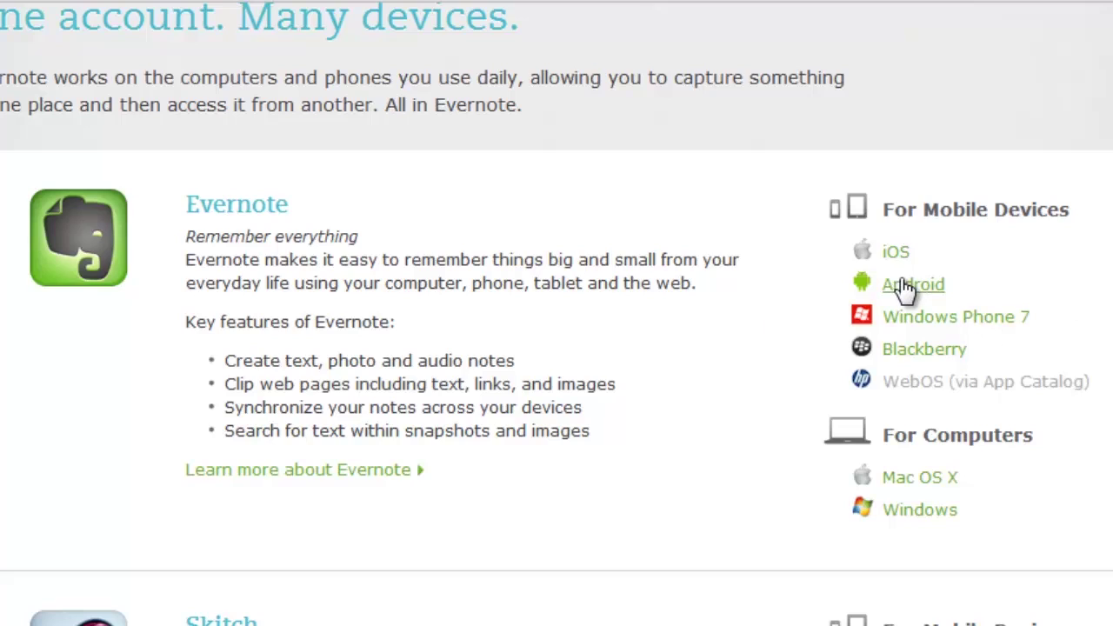
- Open the Android link's Google Play Evernote listing in a new tab and switch to it
{"action": "left_click", "coordinate": [852, 246]}
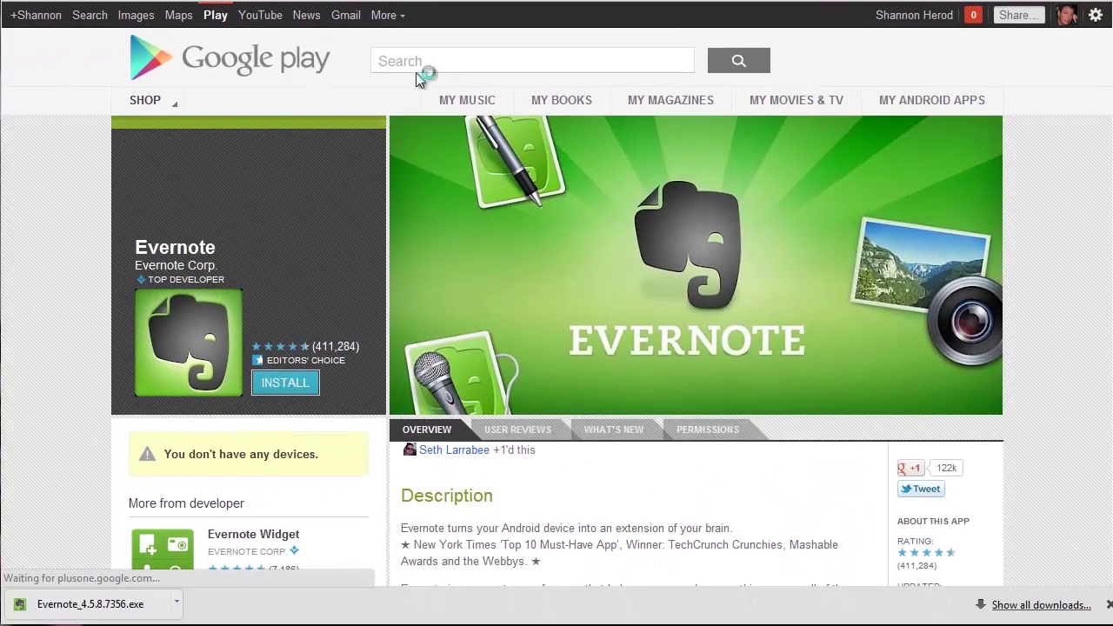
{"action": "key", "text": "alt+Left"}
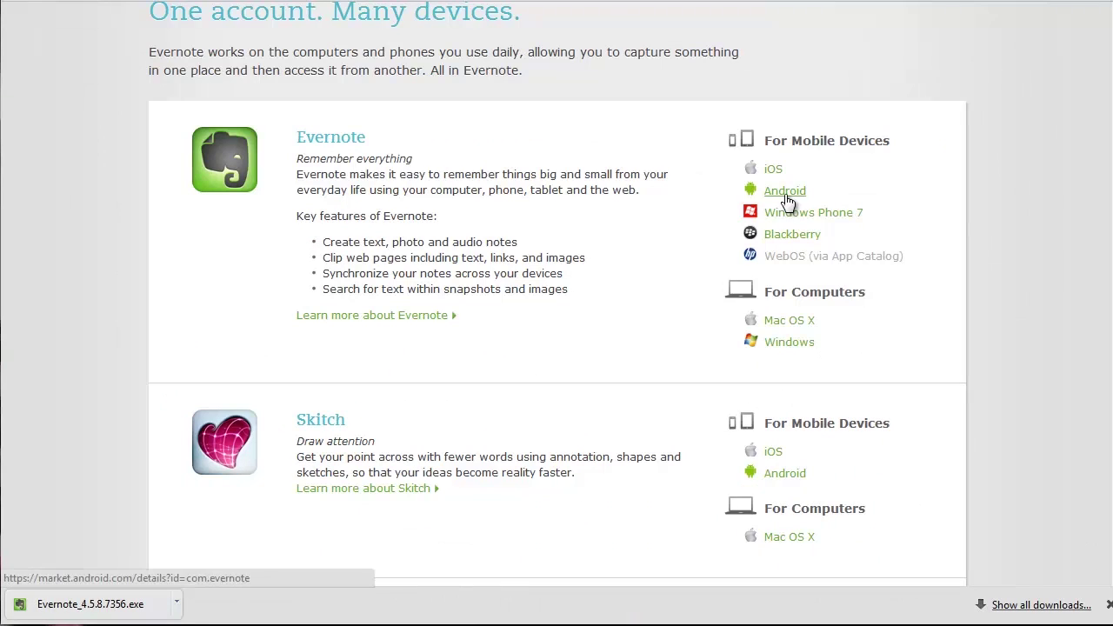
{"action": "right_click", "coordinate": [787, 202]}
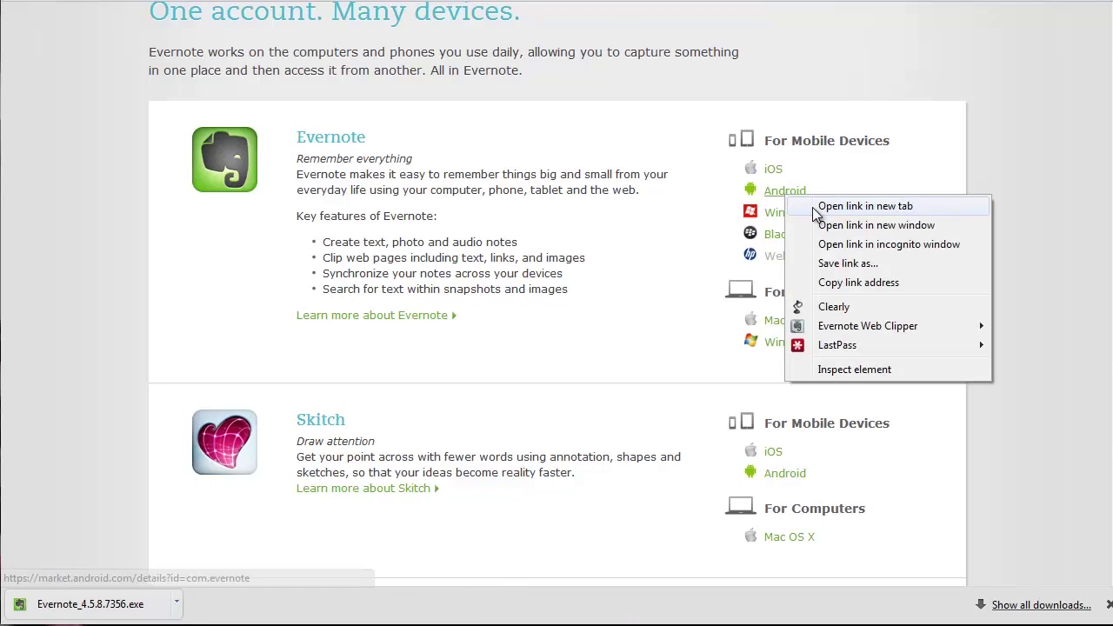
{"action": "left_click", "coordinate": [835, 207]}
{"action": "key", "text": "ctrl+Tab"}
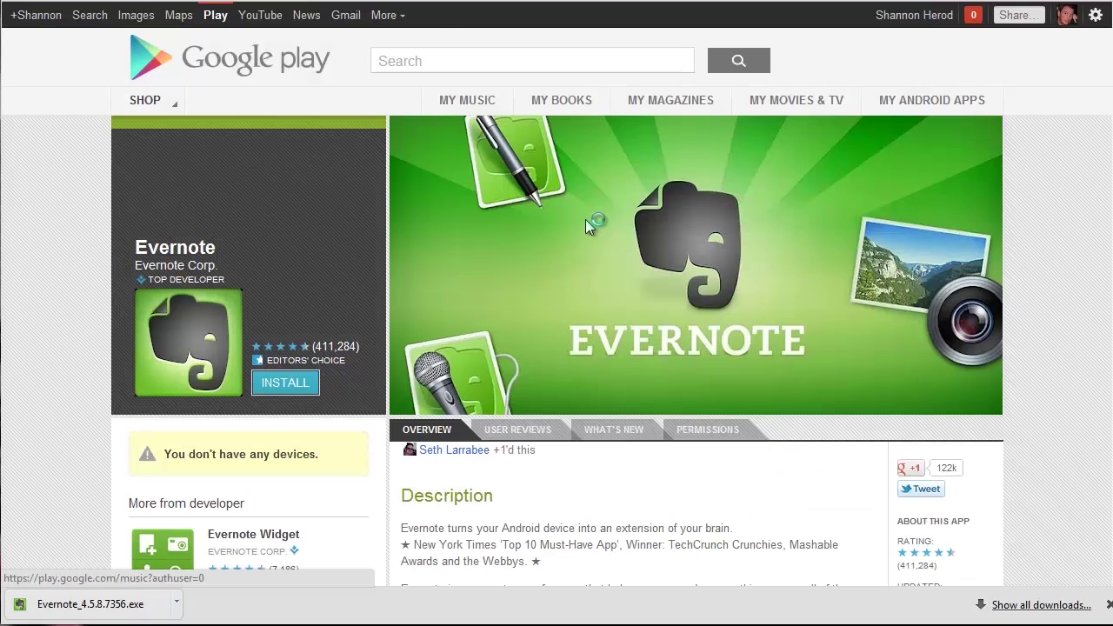
- Scroll through the Google Play listing's description and screenshots
{"action": "scroll", "coordinate": [651, 305], "scroll_direction": "down", "scroll_amount": 2}
{"action": "scroll", "coordinate": [647, 305], "scroll_direction": "up", "scroll_amount": 2}
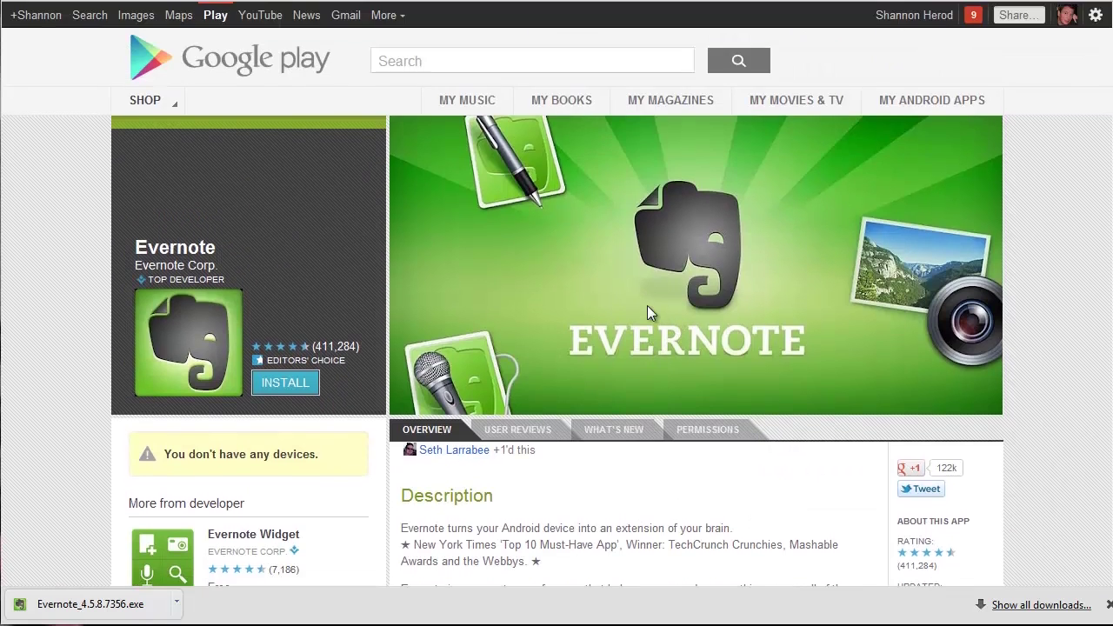
{"action": "scroll", "coordinate": [730, 260], "scroll_direction": "down", "scroll_amount": 1}
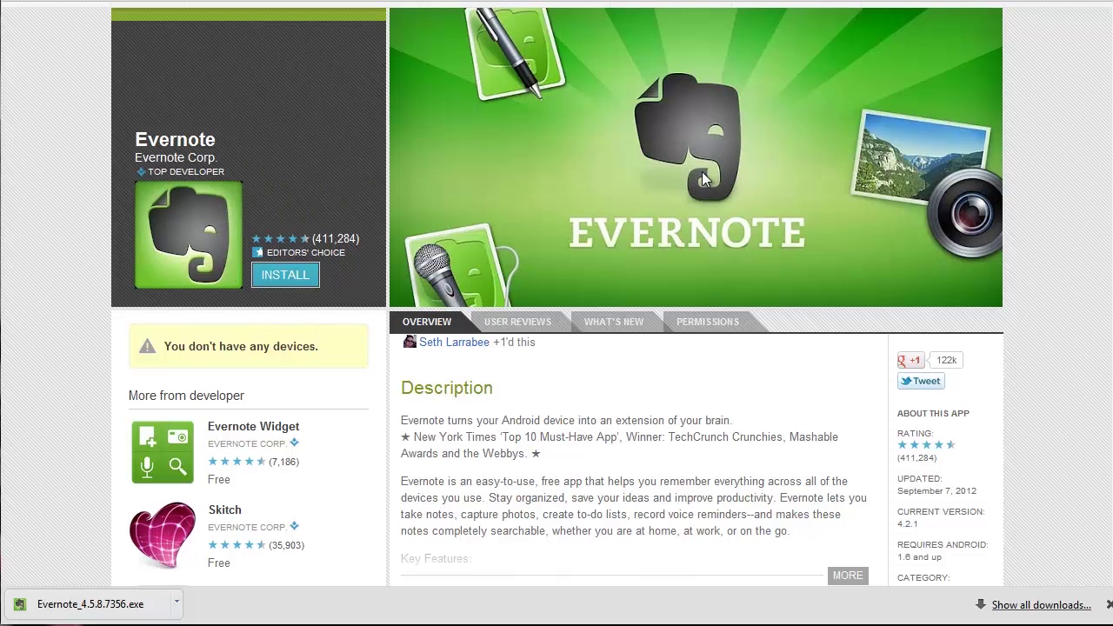
{"action": "scroll", "coordinate": [698, 173], "scroll_direction": "down", "scroll_amount": 2}
{"action": "scroll", "coordinate": [698, 172], "scroll_direction": "up", "scroll_amount": 3}
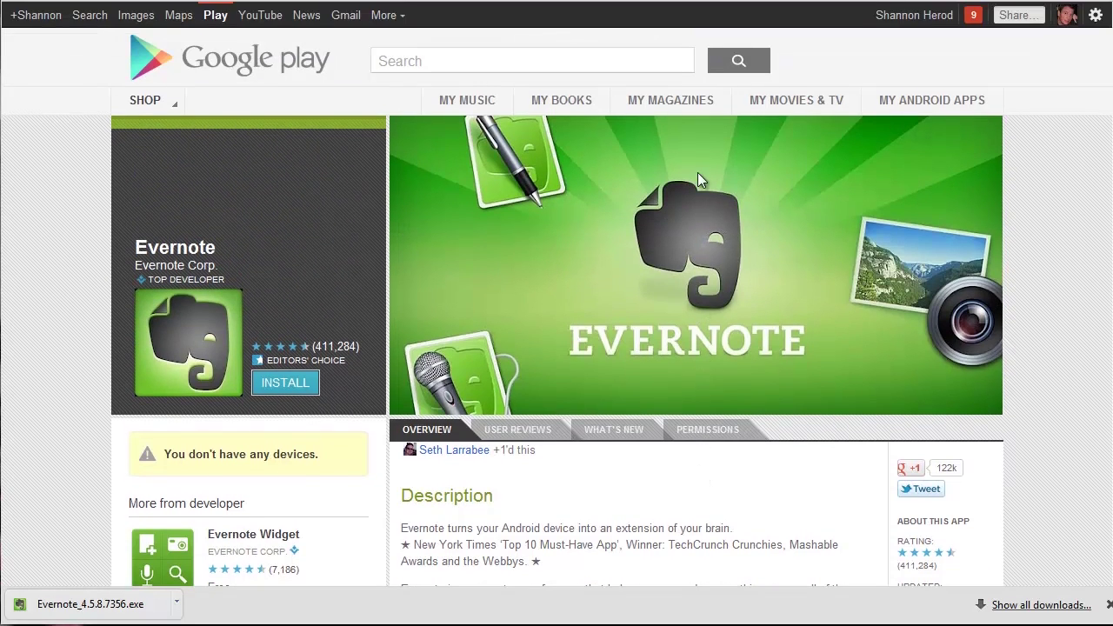
{"action": "scroll", "coordinate": [698, 173], "scroll_direction": "down", "scroll_amount": 3}
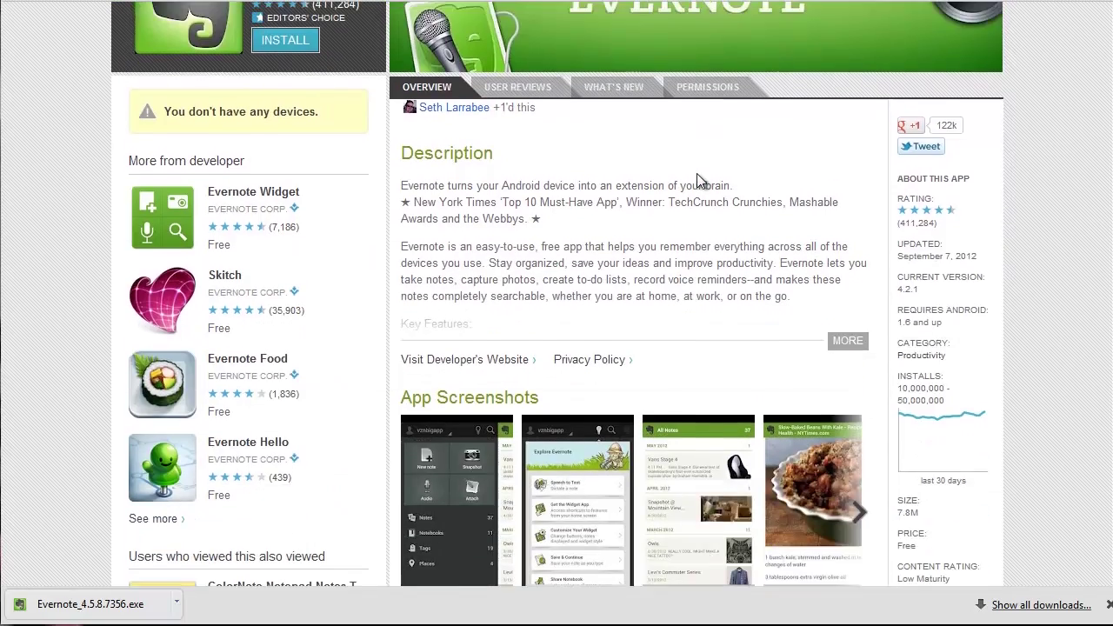
{"action": "scroll", "coordinate": [697, 178], "scroll_direction": "down", "scroll_amount": 2}
{"action": "scroll", "coordinate": [696, 173], "scroll_direction": "up", "scroll_amount": 5}
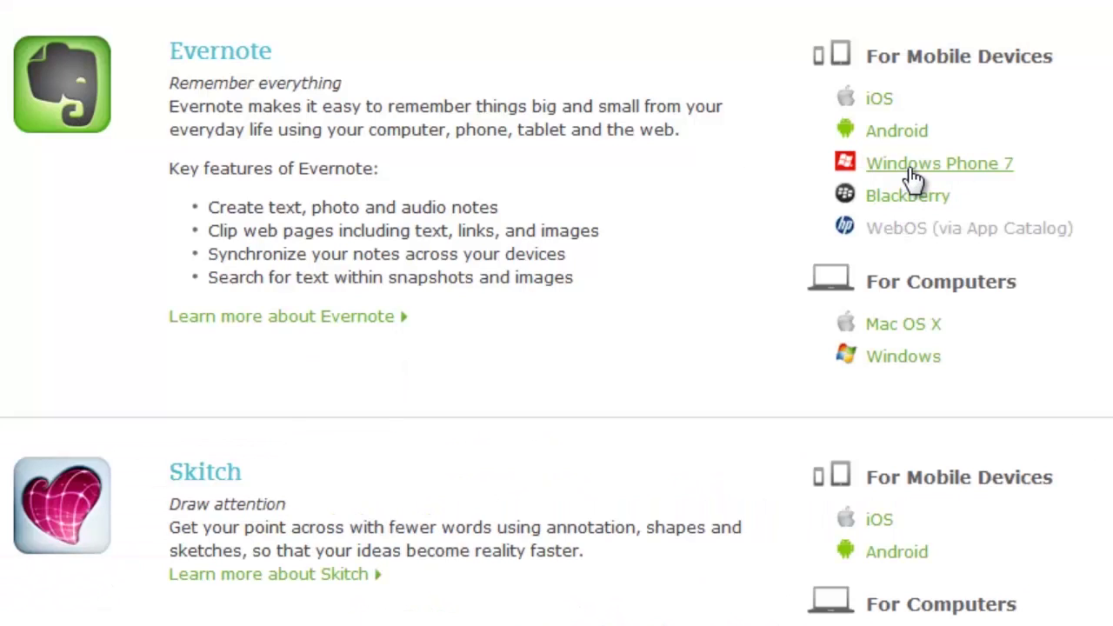
- Open the Windows Phone 7 link's free Evernote Store page (809 reviews) in a new tab and review it
{"action": "right_click", "coordinate": [910, 168]}
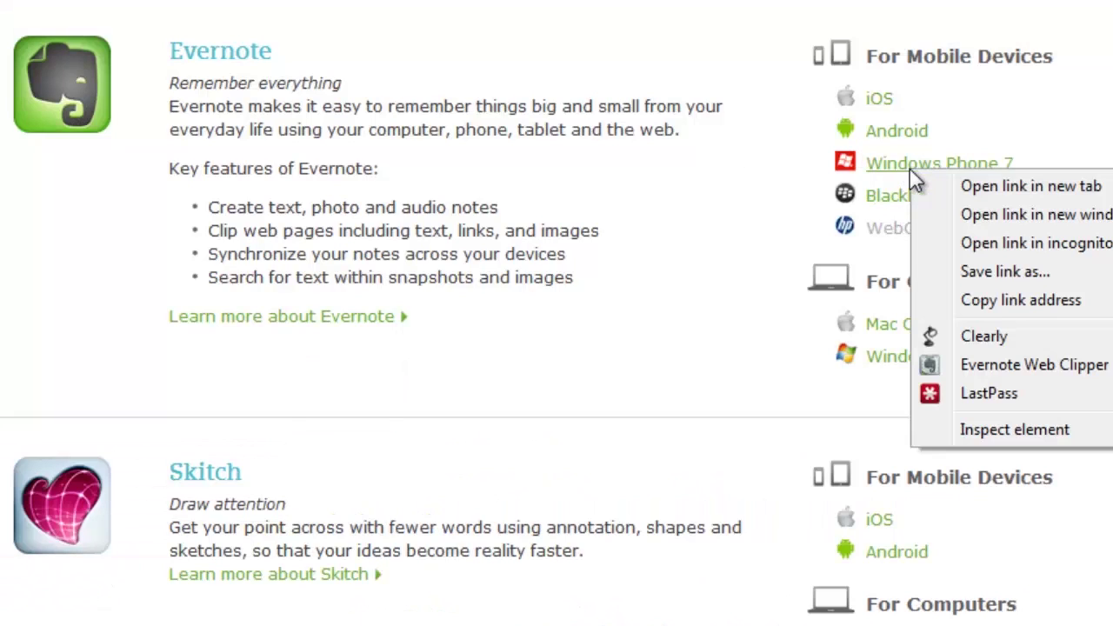
{"action": "left_click", "coordinate": [978, 195]}
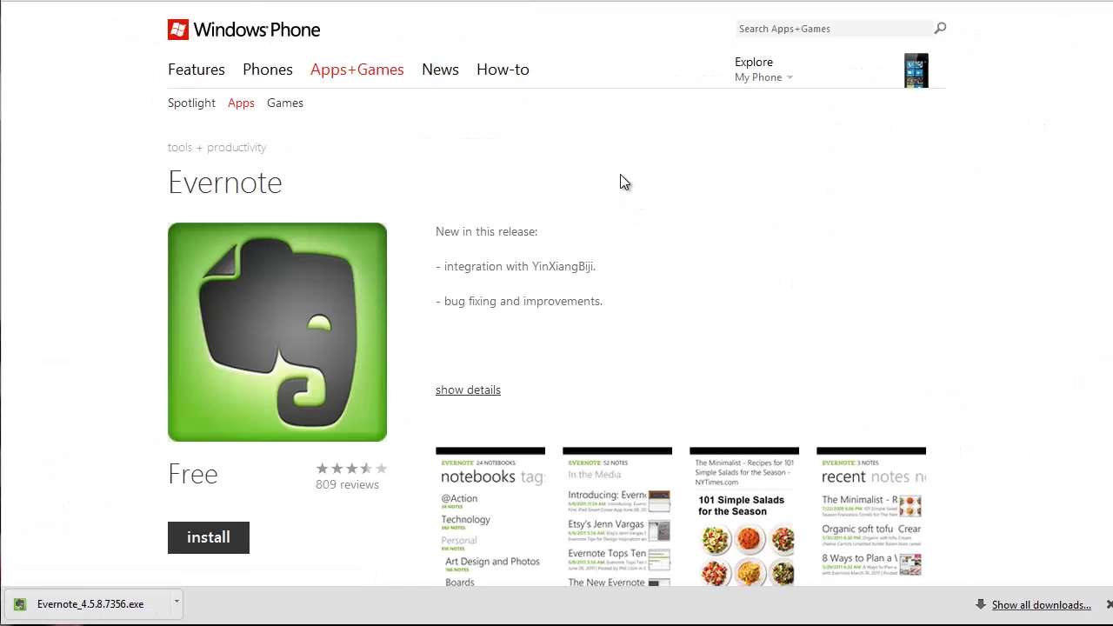
{"action": "scroll", "coordinate": [711, 256], "scroll_direction": "down", "scroll_amount": 3}
{"action": "scroll", "coordinate": [711, 257], "scroll_direction": "up", "scroll_amount": 3}
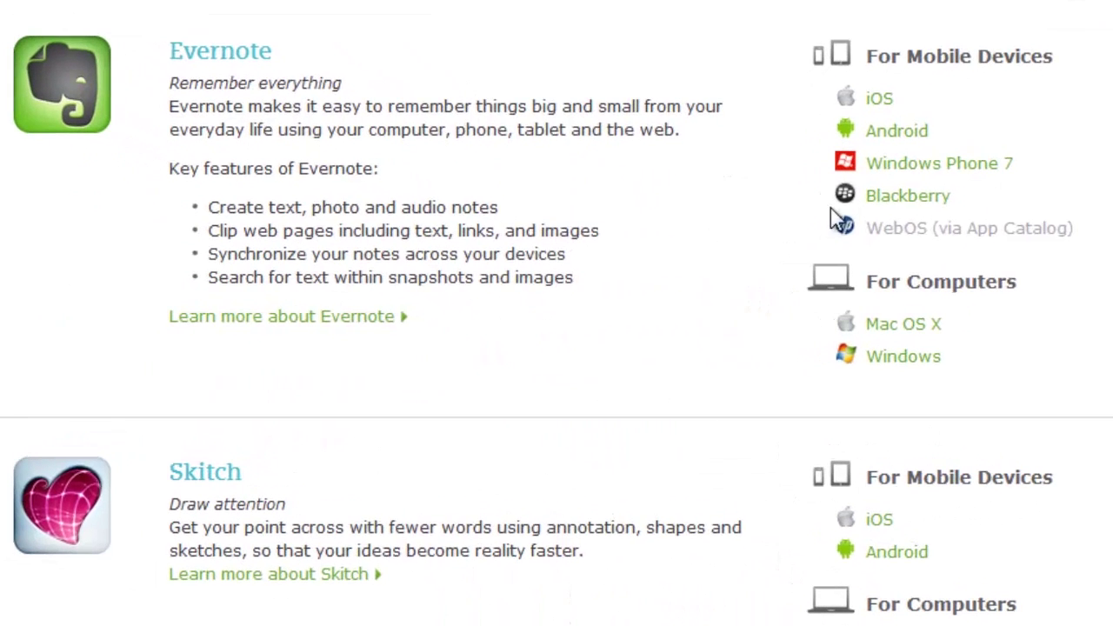
- Open the Blackberry link's App World Evernote page (version 3.5.419) in a new tab and review it
{"action": "right_click", "coordinate": [906, 197]}
{"action": "left_click", "coordinate": [959, 216]}
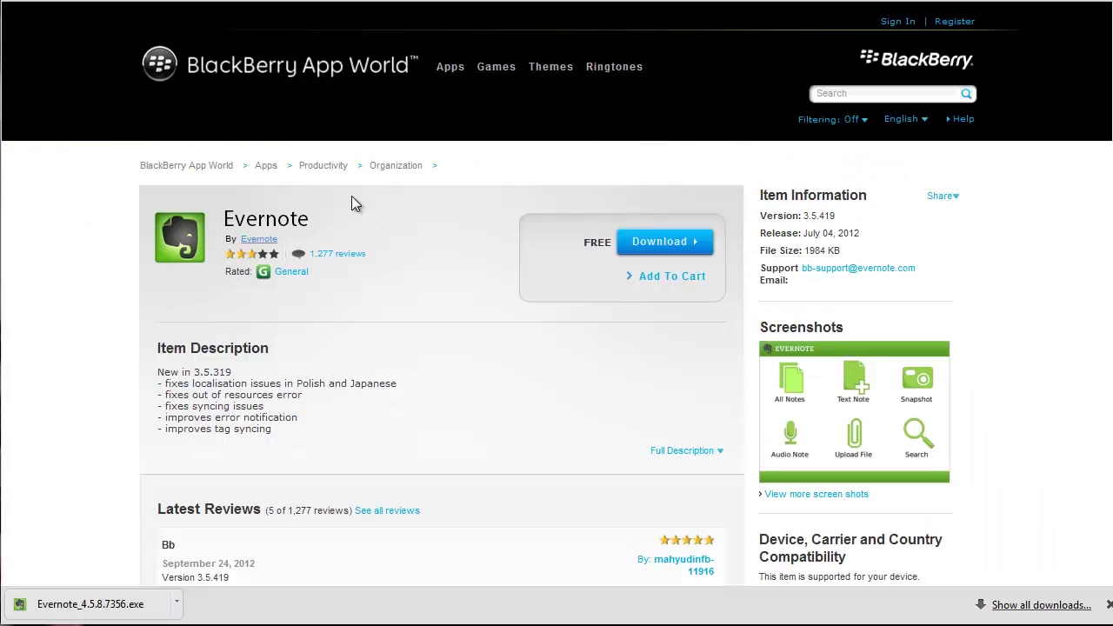
{"action": "scroll", "coordinate": [452, 201], "scroll_direction": "down", "scroll_amount": 3}
{"action": "scroll", "coordinate": [526, 202], "scroll_direction": "up", "scroll_amount": 3}
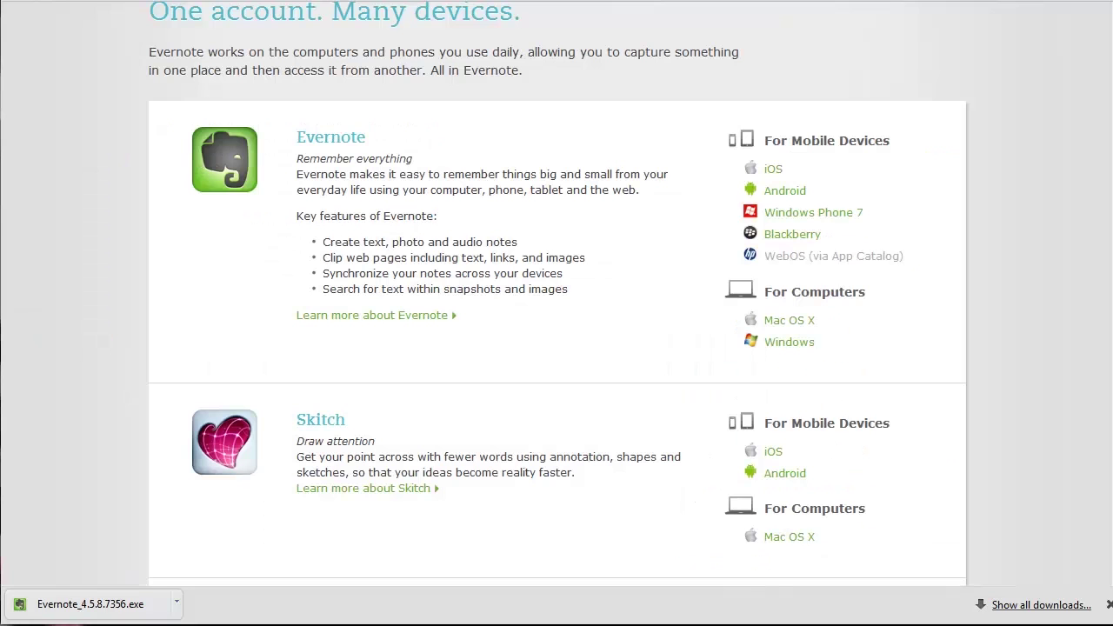
- Start the Mac OS X Evernote_158341.dmg download, return to the devices page, and cancel it
{"action": "right_click", "coordinate": [797, 324]}
{"action": "left_click", "coordinate": [864, 339]}
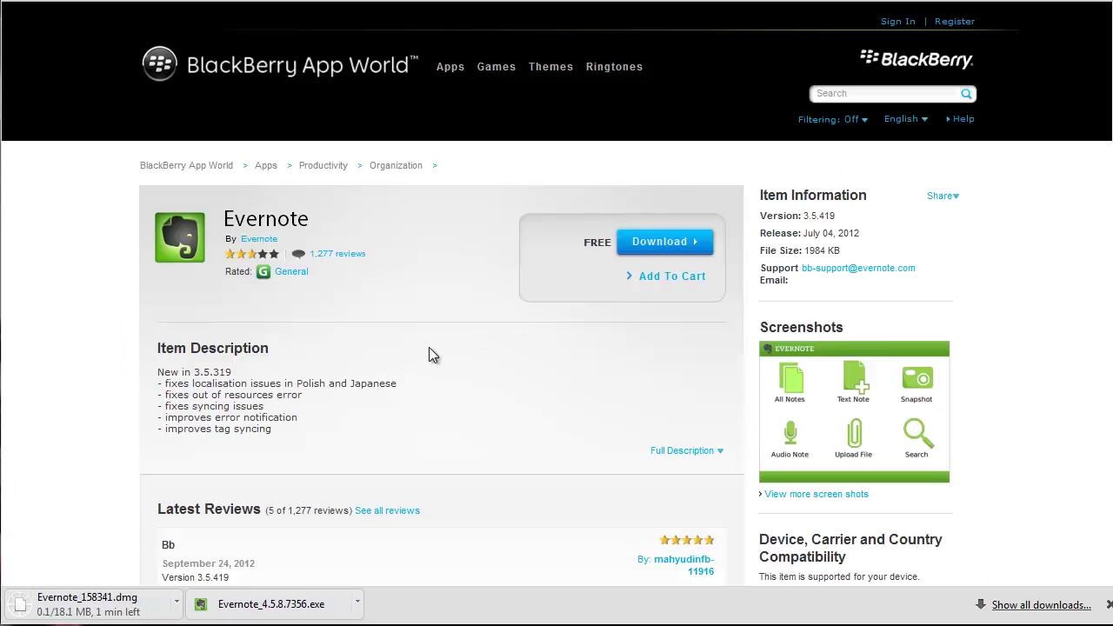
{"action": "key", "text": "alt+Left"}
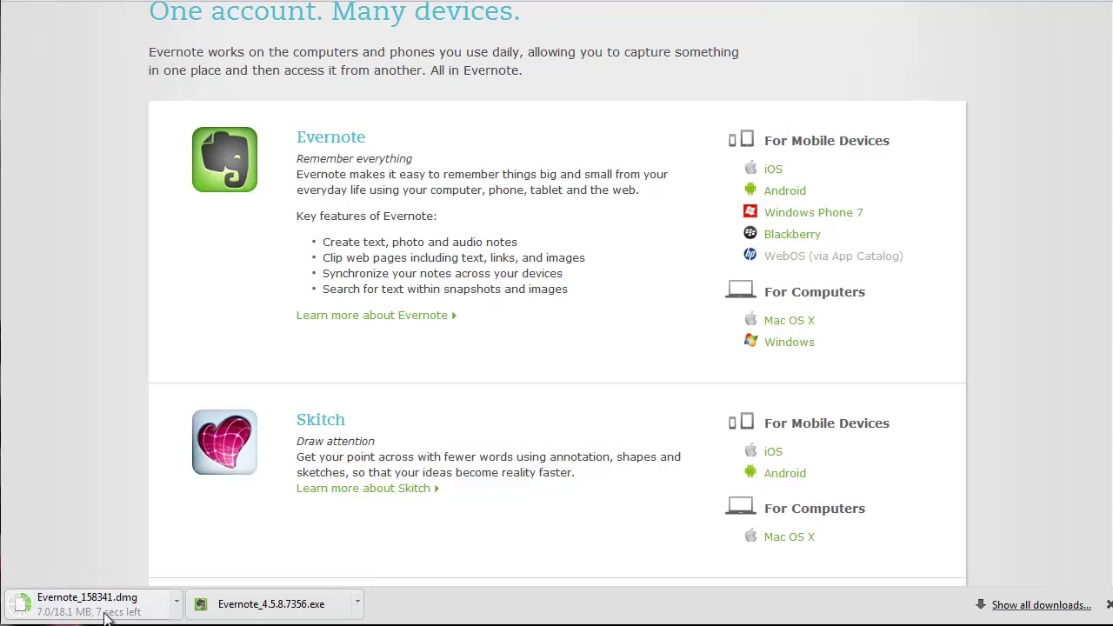
{"action": "left_click", "coordinate": [174, 609]}
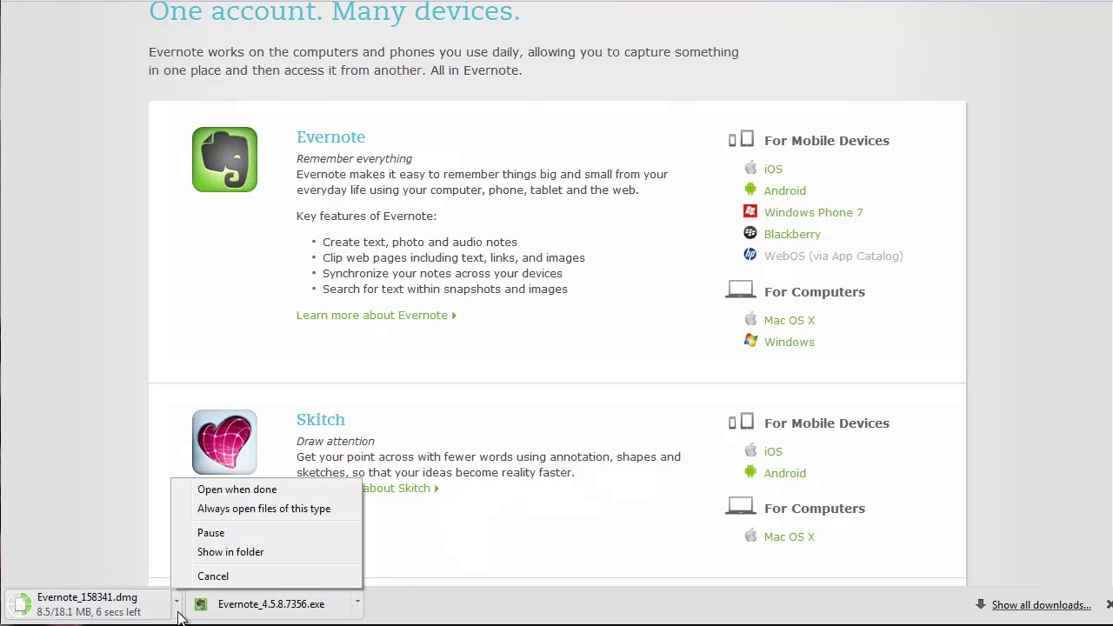
{"action": "left_click", "coordinate": [213, 576]}
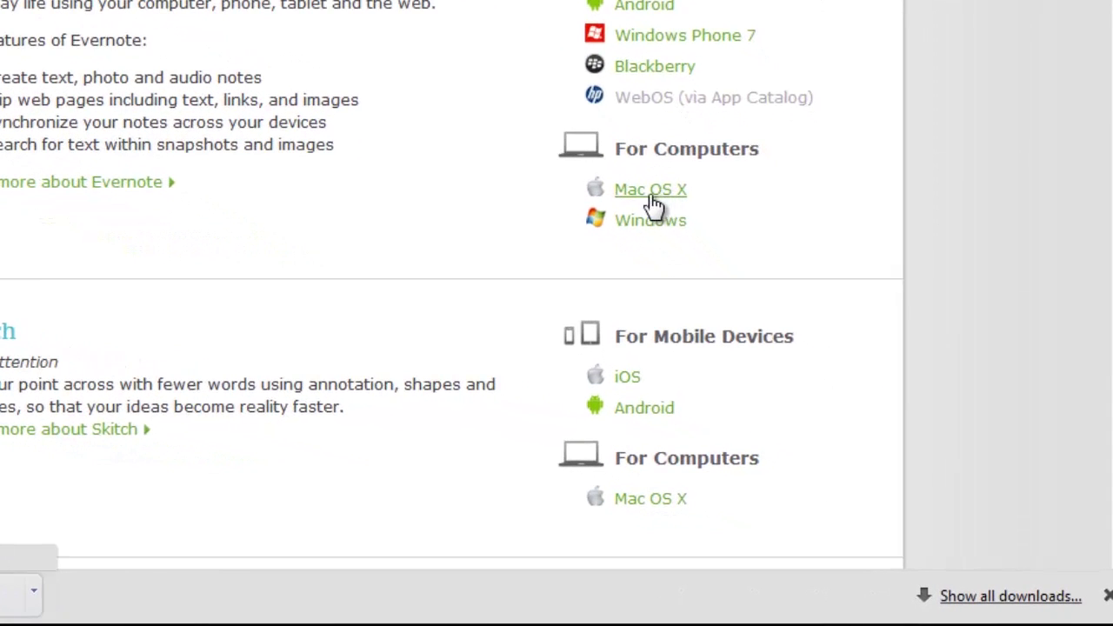
- Start the Windows installer .exe download and cancel it from the download bar
{"action": "left_click", "coordinate": [651, 226]}
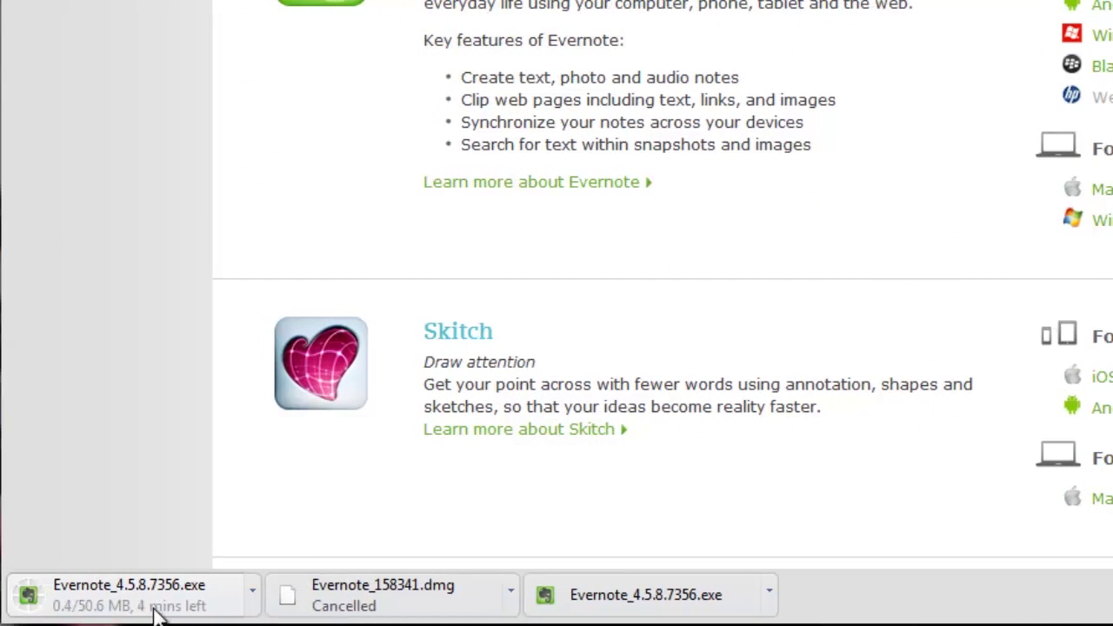
{"action": "left_click", "coordinate": [252, 594]}
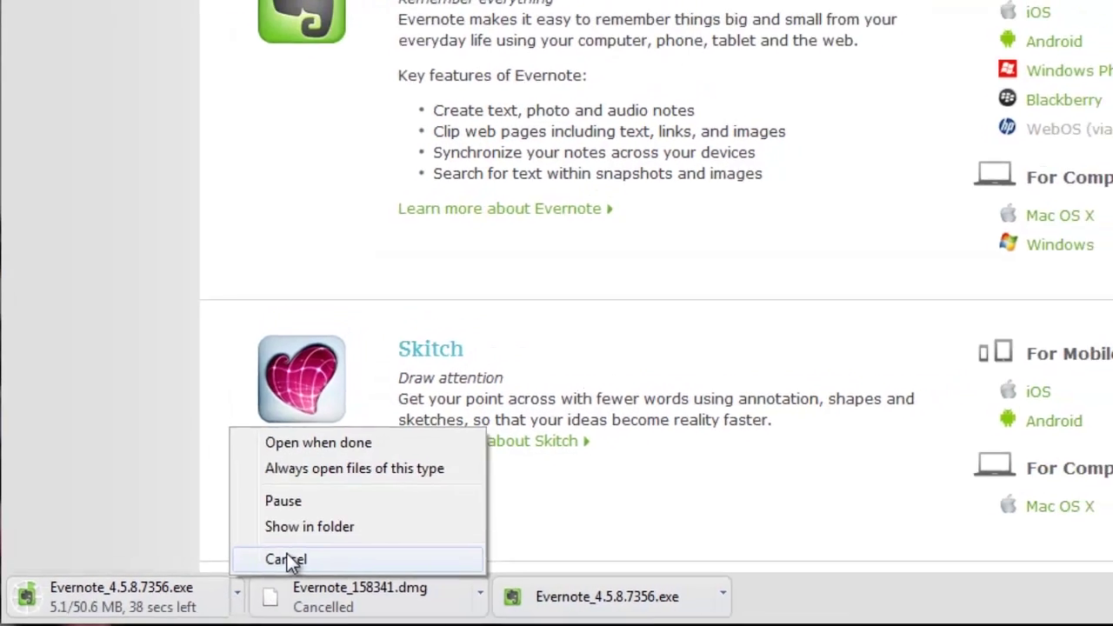
{"action": "left_click", "coordinate": [279, 553]}
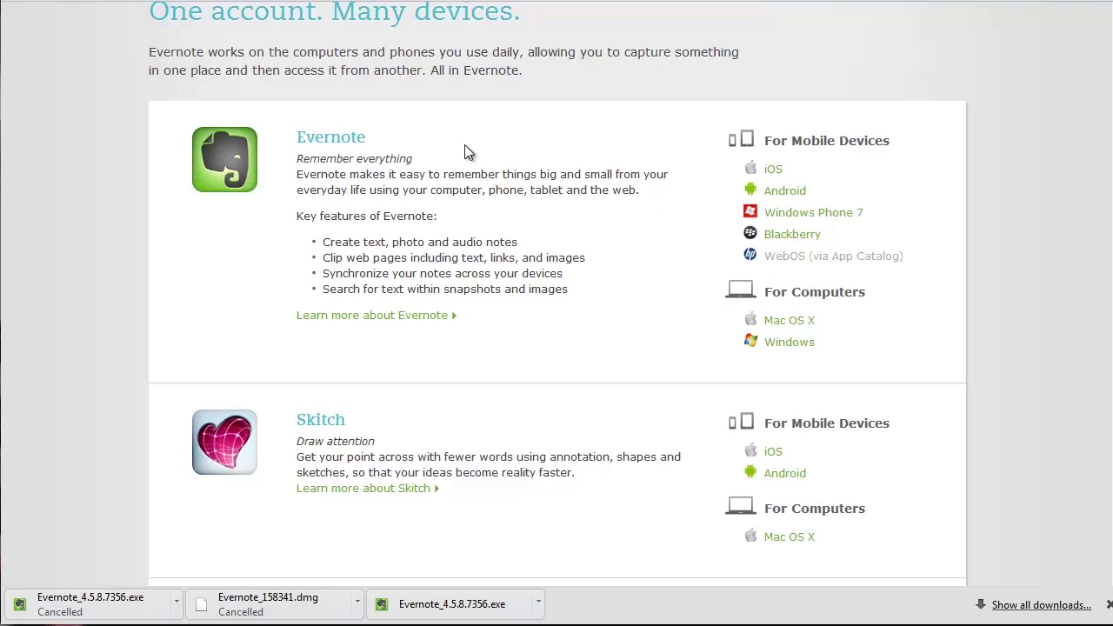
- Go to WEB SIGN IN in the page header to reach the Welcome Back sign-in page
{"action": "scroll", "coordinate": [435, 156], "scroll_direction": "up", "scroll_amount": 4}
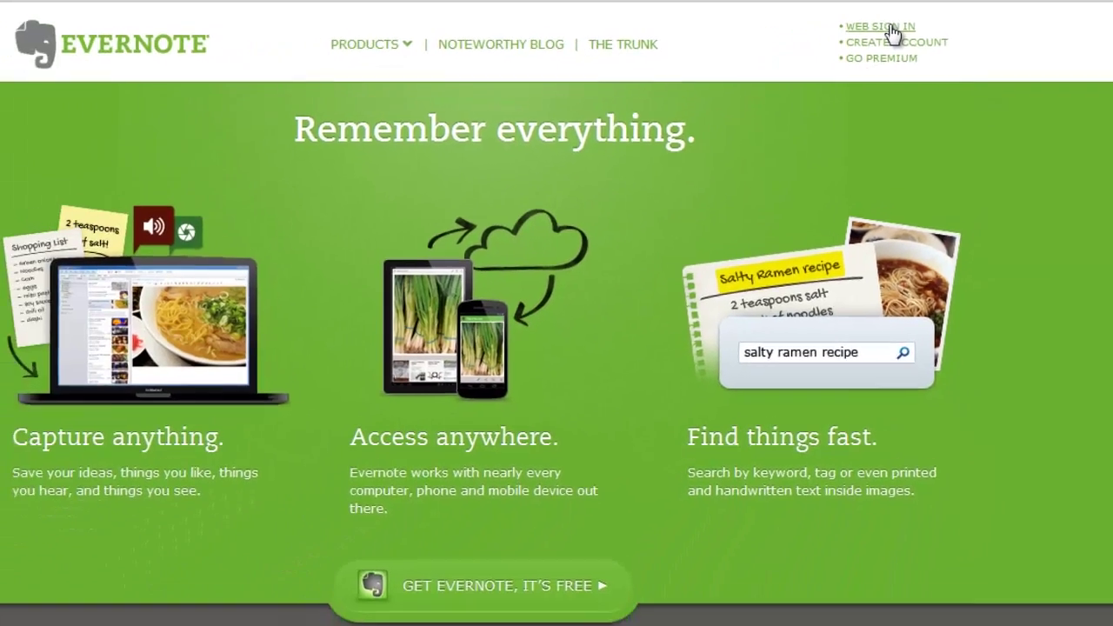
{"action": "left_click", "coordinate": [831, 39]}
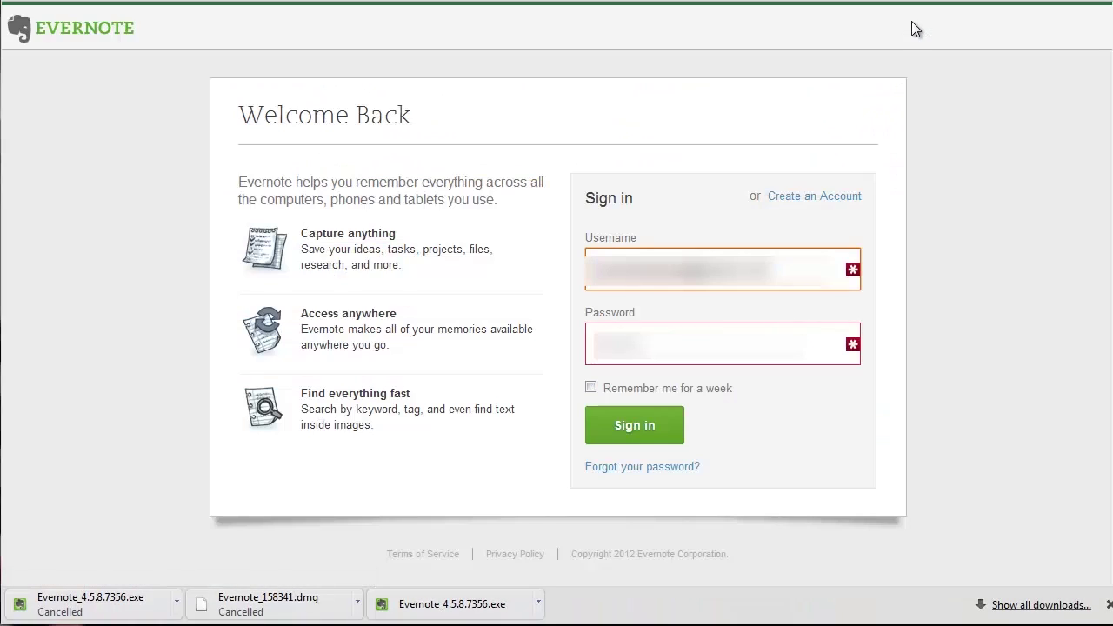